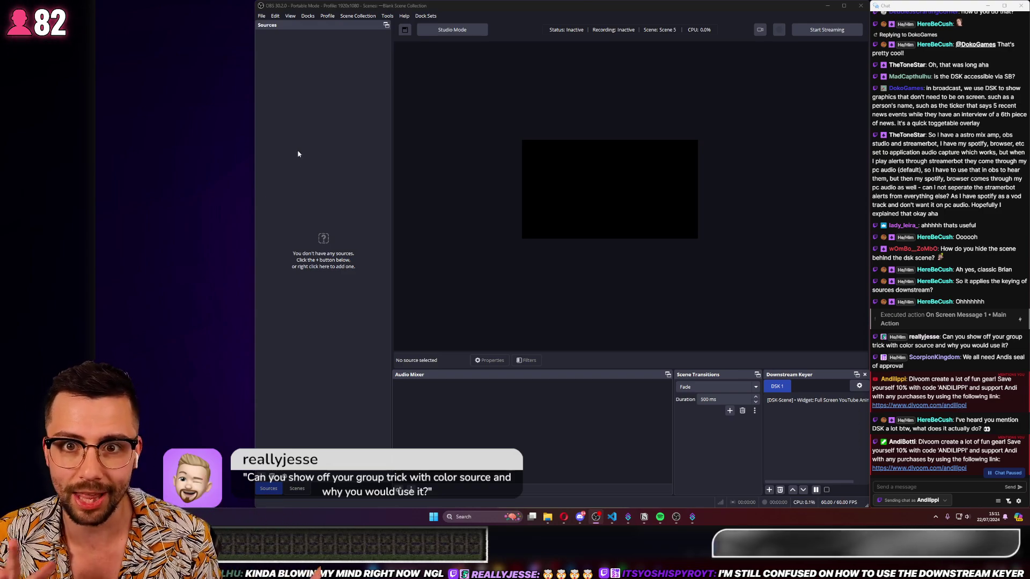
# - Add an empty group to Scene 5, keeping the default name Group 2
pyautogui.rightClick(378, 136)
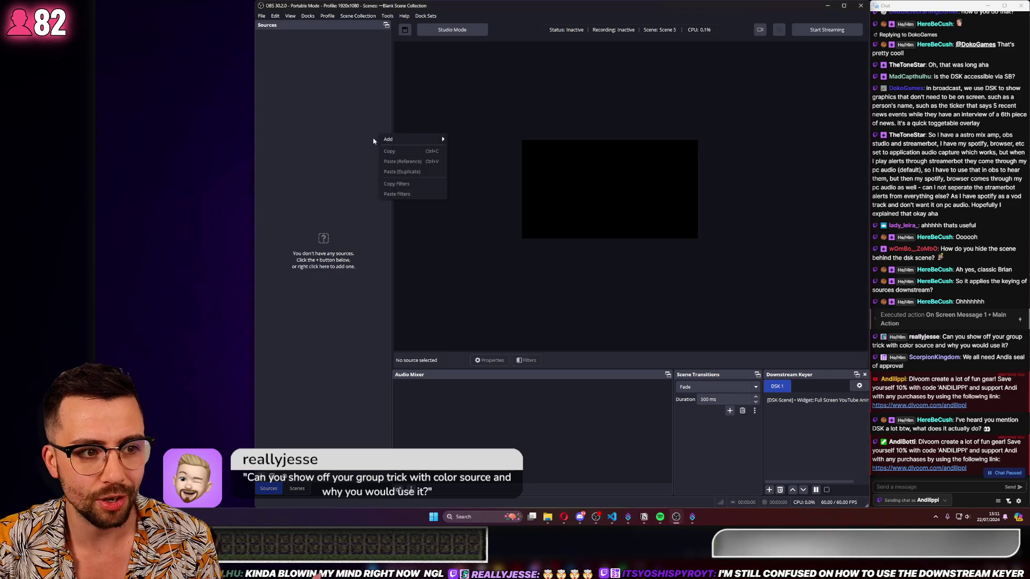
pyautogui.moveTo(421, 141)
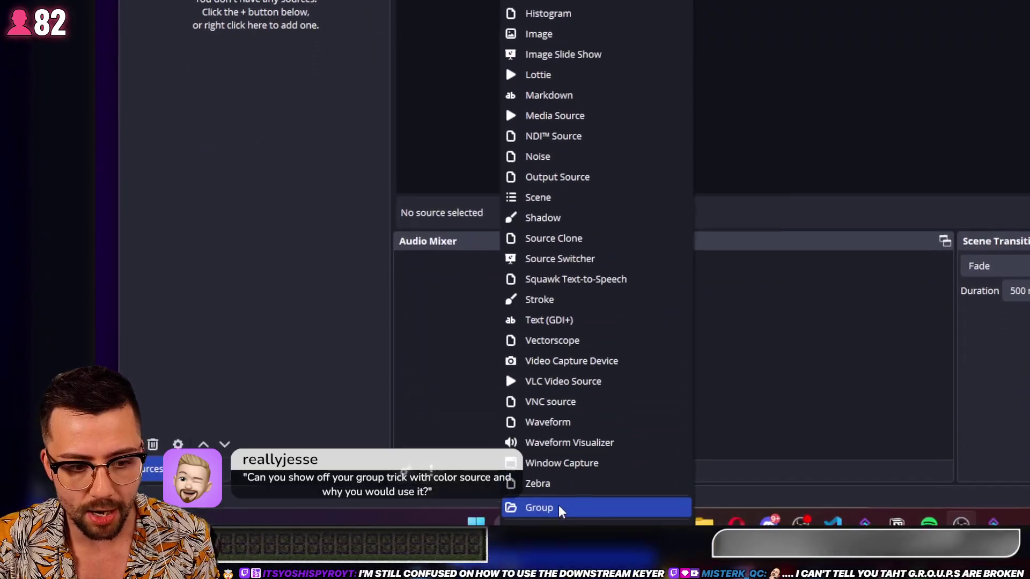
pyautogui.click(559, 505)
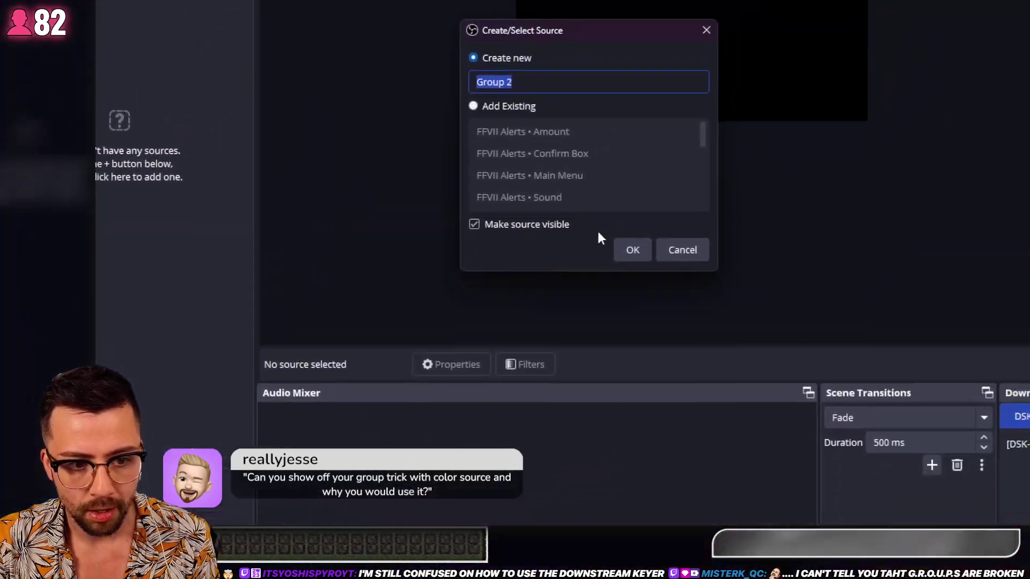
pyautogui.click(632, 250)
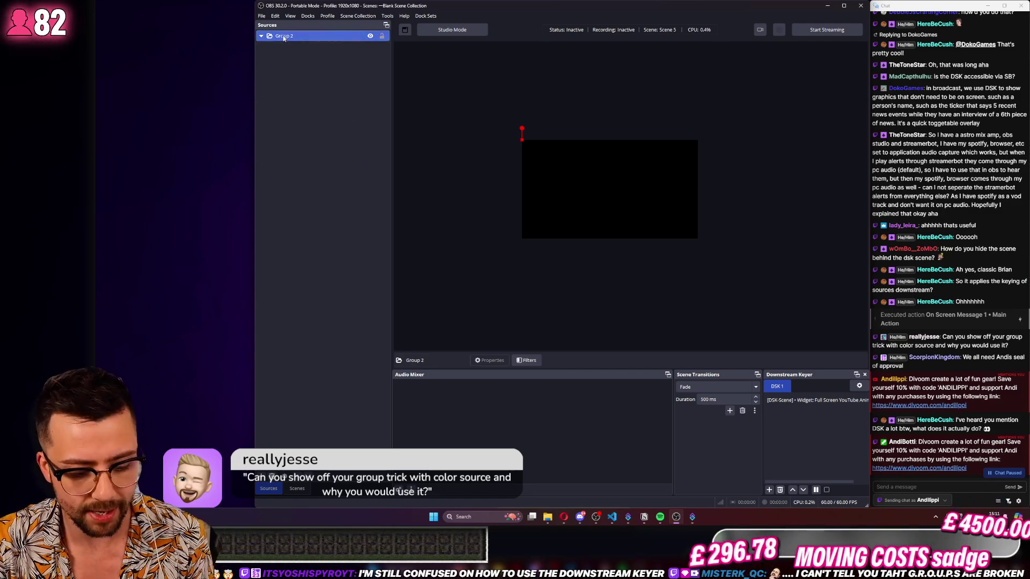
# - Check Group 2's transform (position 0,0, top-left alignment) and bring up the source-type list
pyautogui.hotkey('ctrl', 'e')
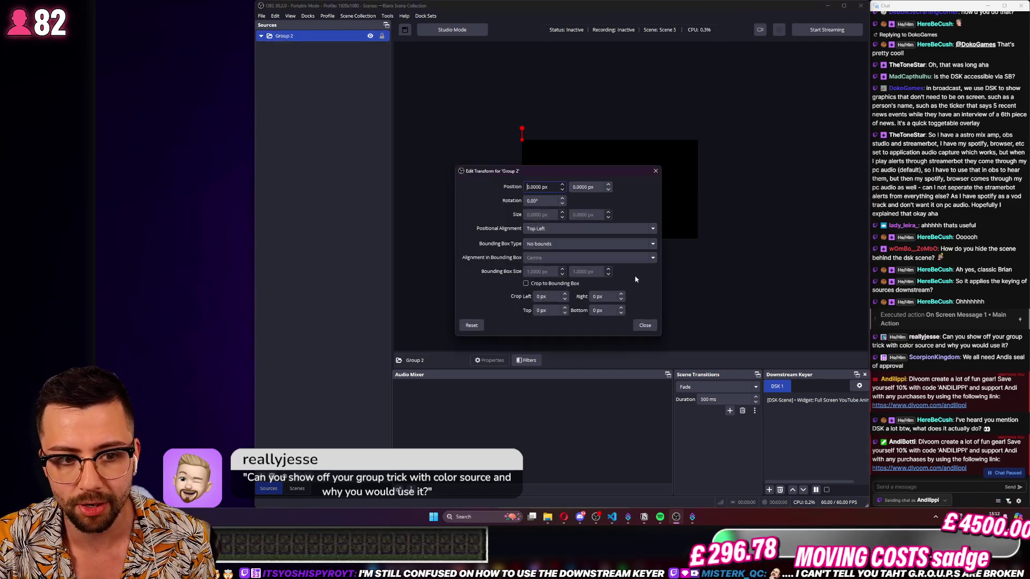
pyautogui.click(655, 171)
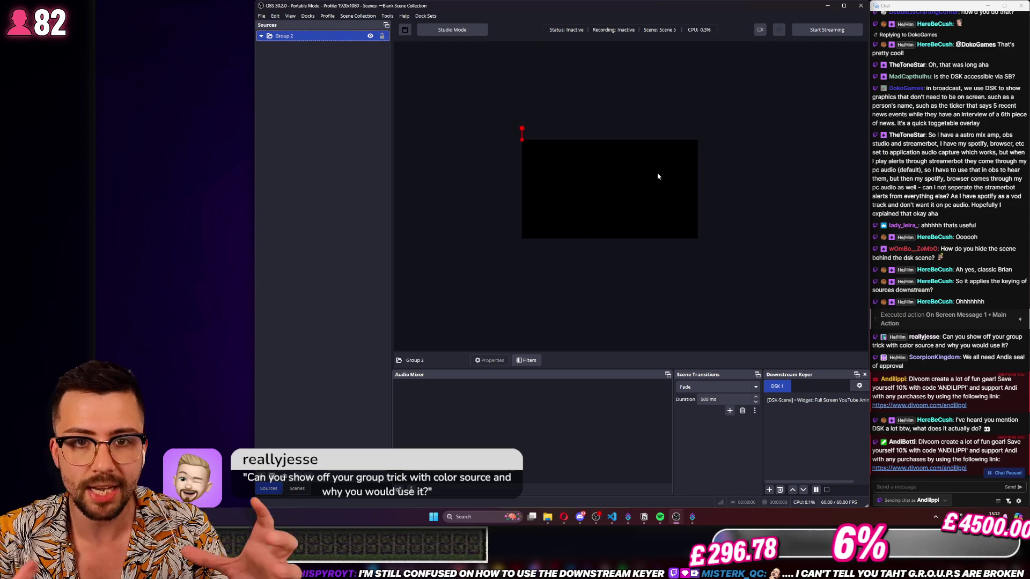
pyautogui.click(266, 483)
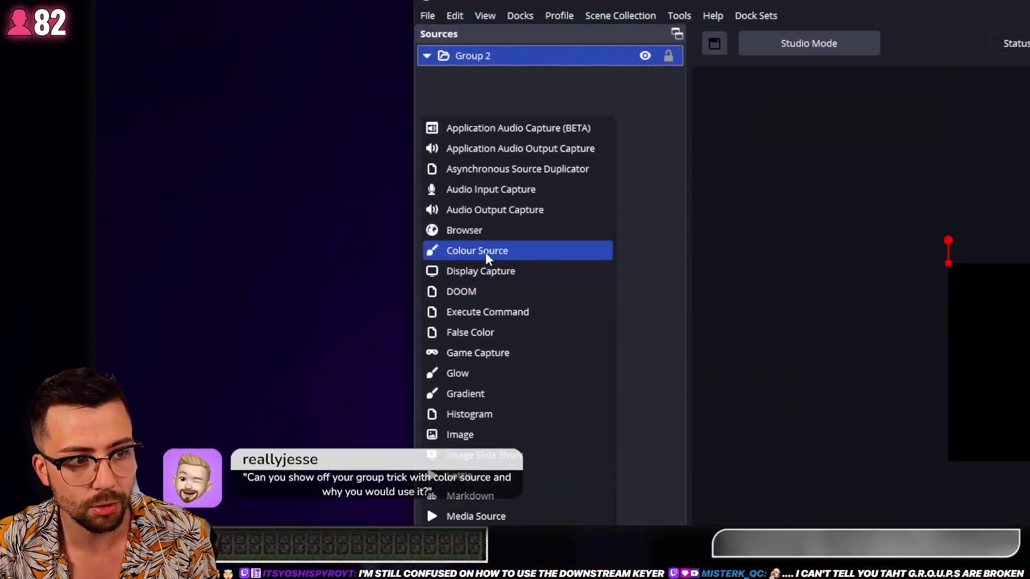
# - Add a light grey 1920x1080 colour source named 'Group Sizer' with default settings
pyautogui.click(484, 253)
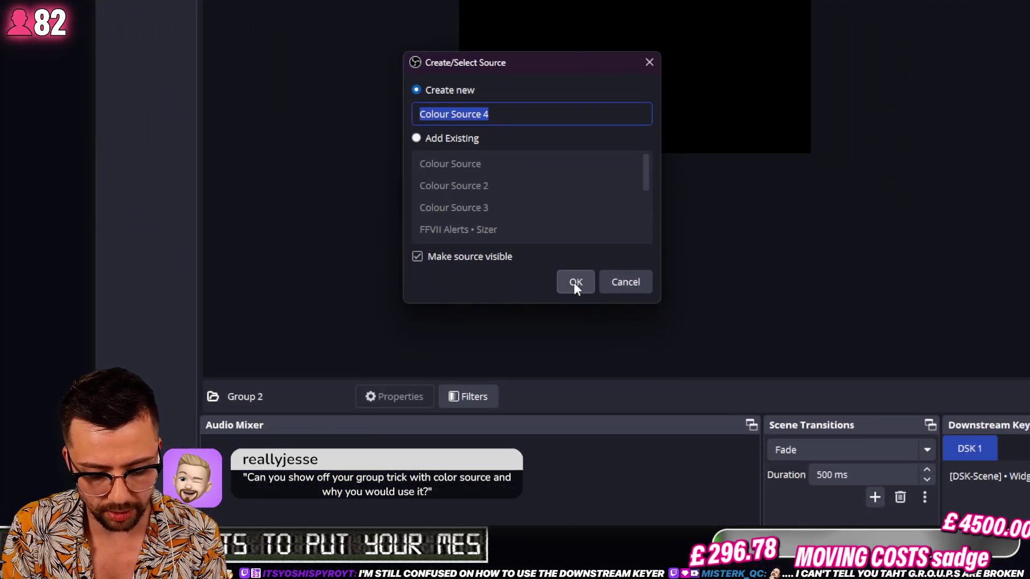
pyautogui.write('Group Siz')
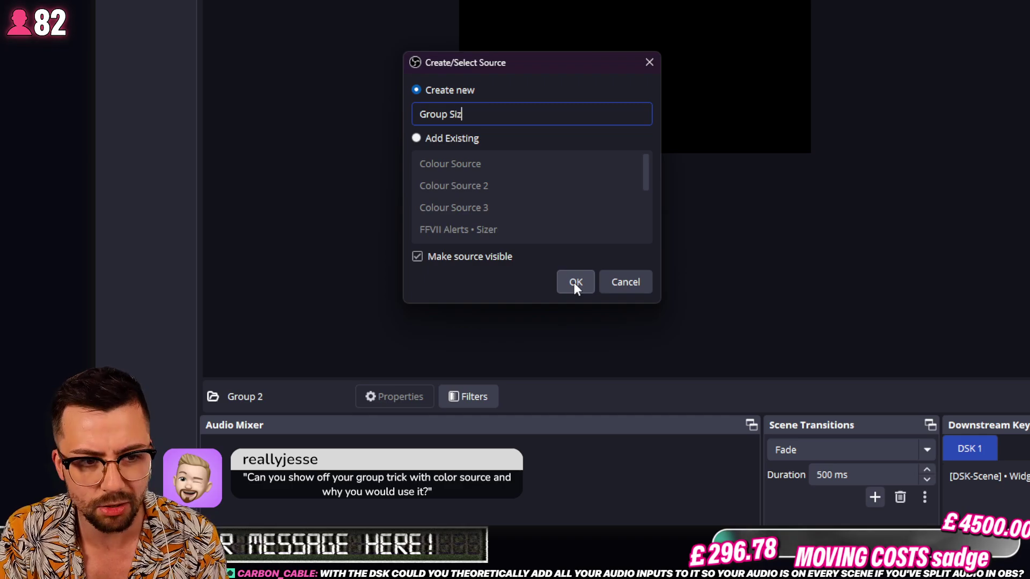
pyautogui.write('er')
pyautogui.click(574, 282)
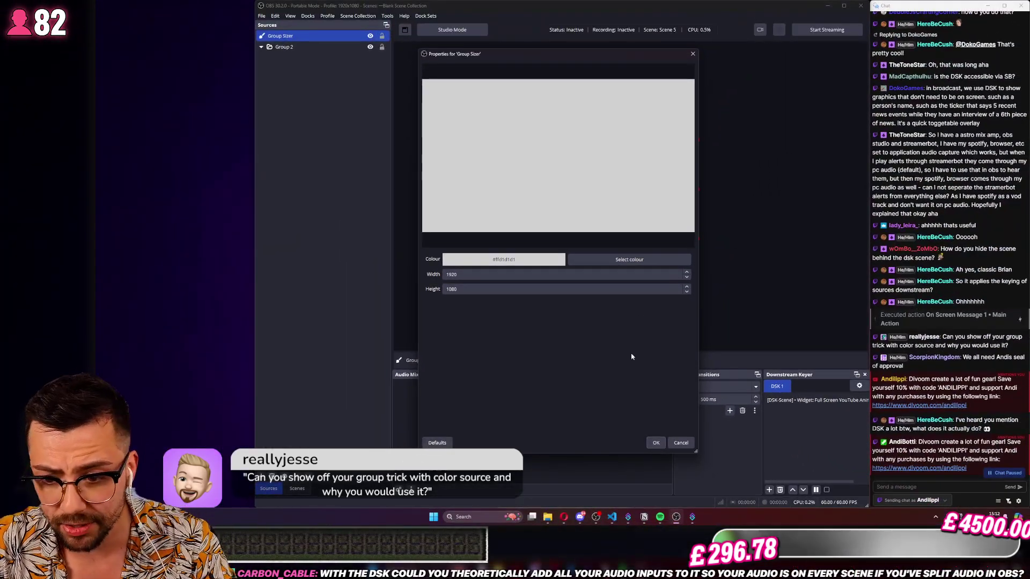
pyautogui.click(648, 443)
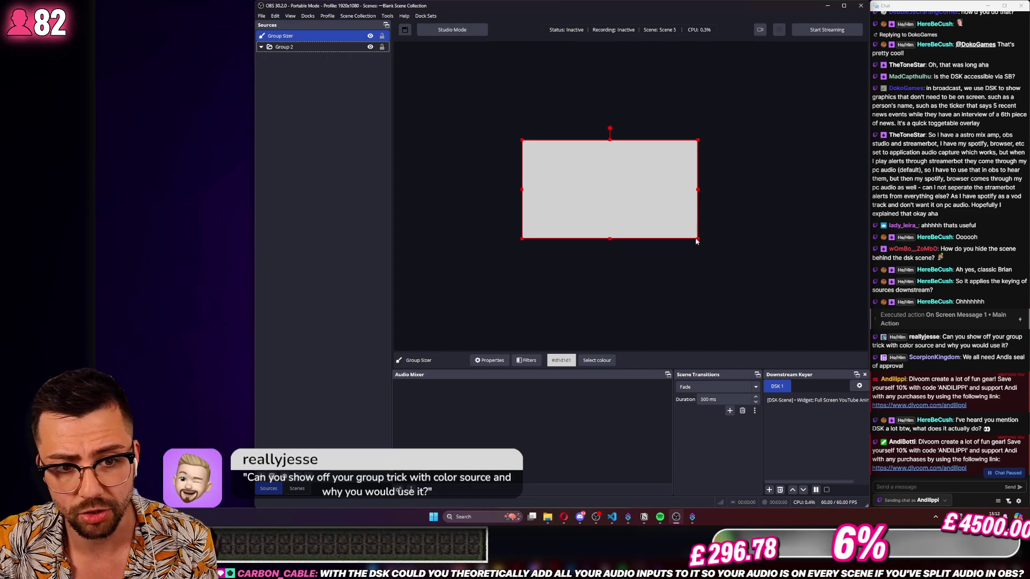
# - Stretch Group Sizer beyond the canvas on all sides and centre it with Ctrl+D
pyautogui.moveTo(696, 240); pyautogui.dragTo(853, 325)
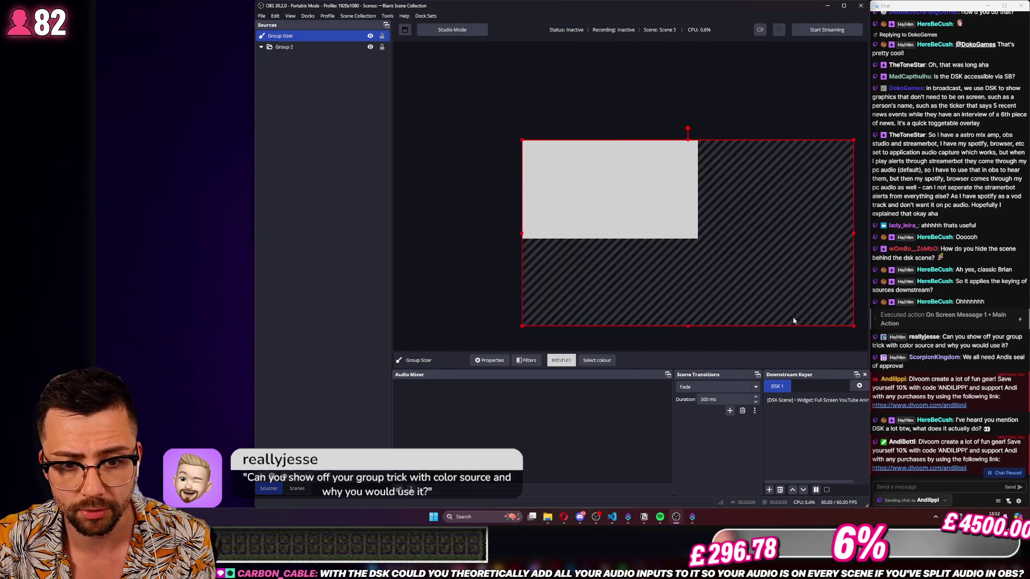
pyautogui.click(568, 331)
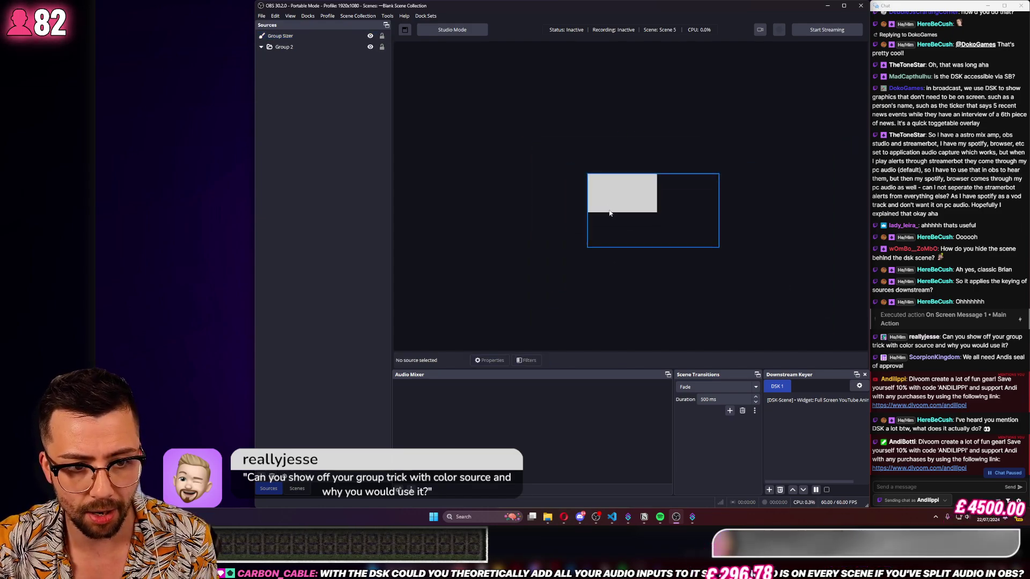
pyautogui.click(692, 222)
pyautogui.moveTo(718, 247); pyautogui.dragTo(840, 315)
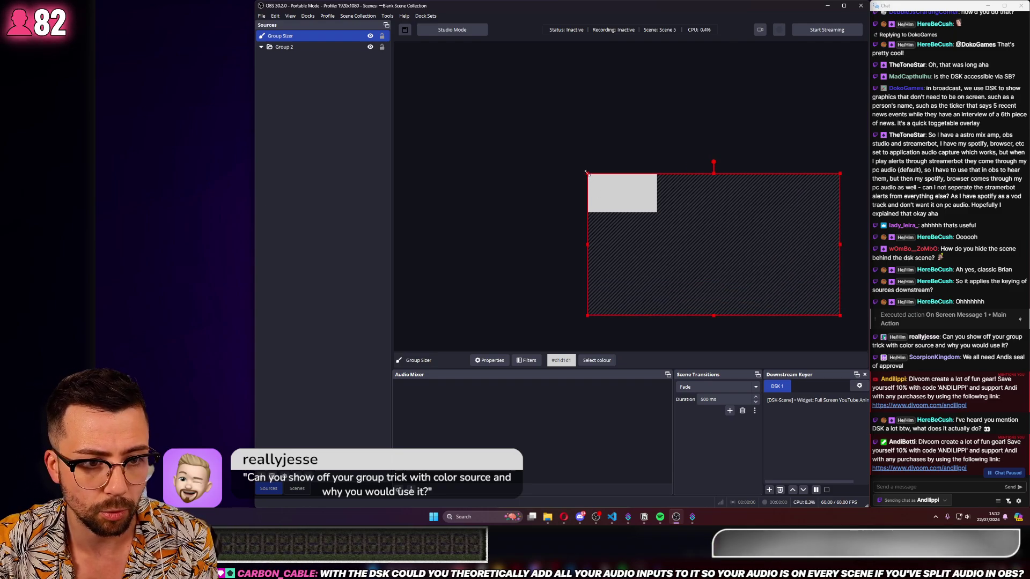
pyautogui.moveTo(586, 172); pyautogui.dragTo(510, 154)
pyautogui.hotkey('ctrl', 'd')
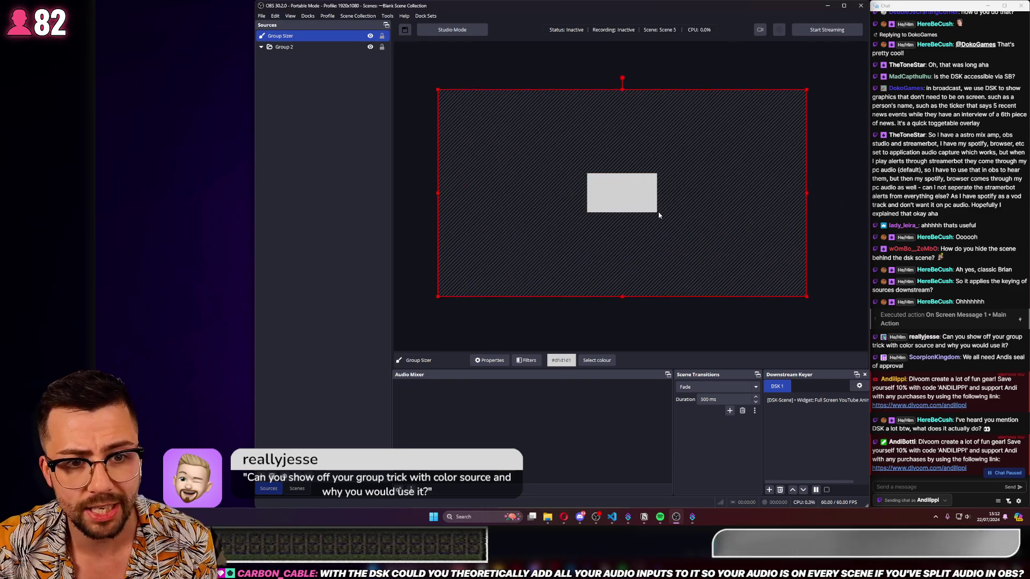
# - Nest Group Sizer inside Group 2 in the Sources list
pyautogui.moveTo(284, 47); pyautogui.dragTo(287, 49)
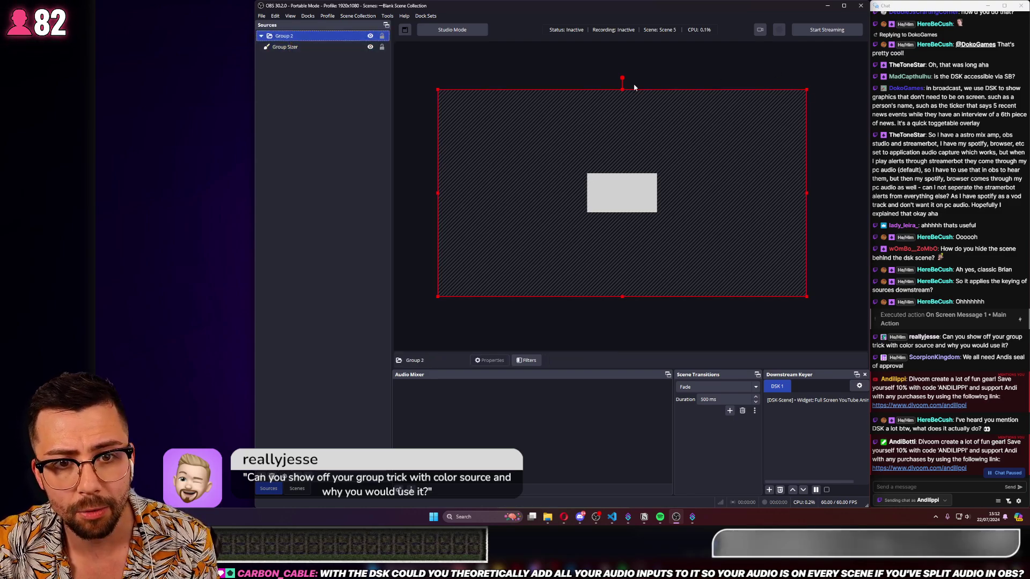
pyautogui.moveTo(466, 114); pyautogui.dragTo(549, 228)
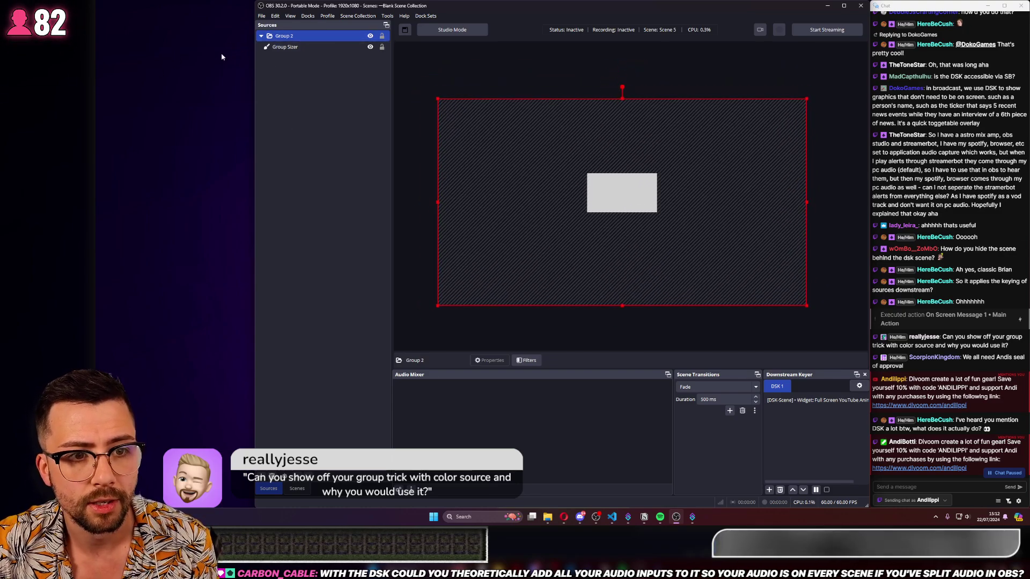
pyautogui.click(355, 49)
# - Hide and lock Group Sizer, and shift Group 2 slightly right in the preview
pyautogui.click(370, 47)
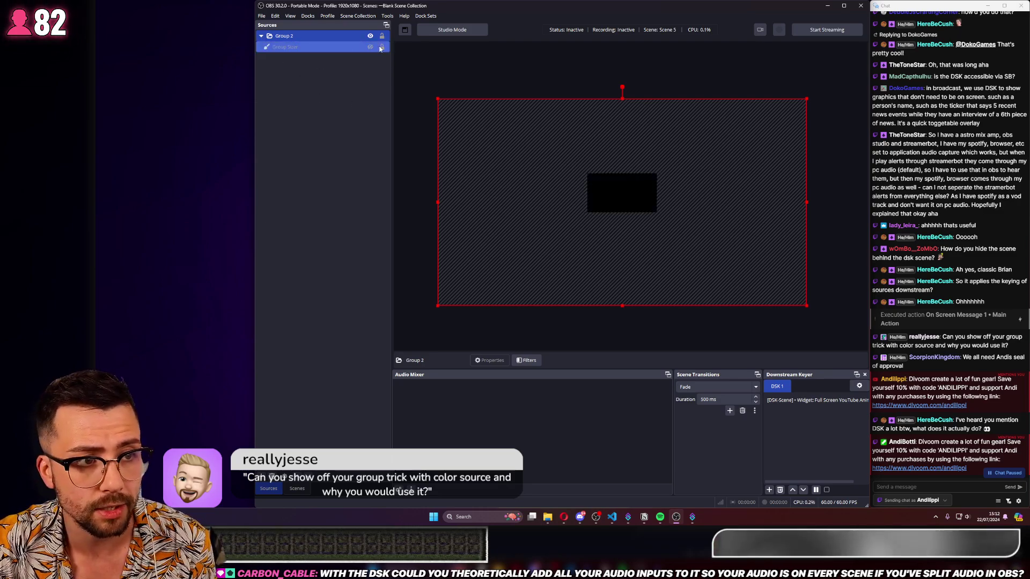
pyautogui.click(381, 47)
pyautogui.moveTo(642, 184); pyautogui.dragTo(660, 162)
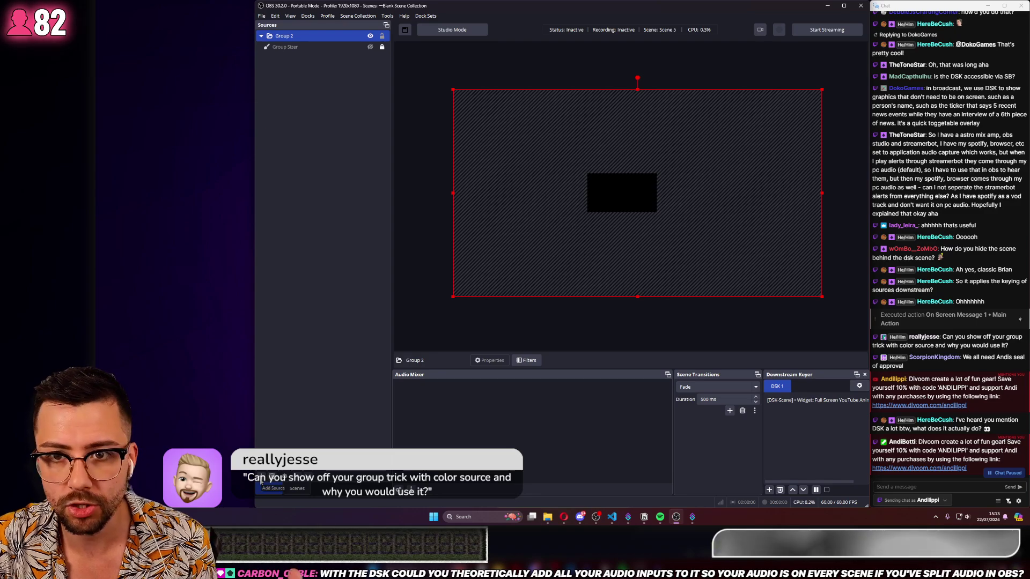
pyautogui.click(261, 480)
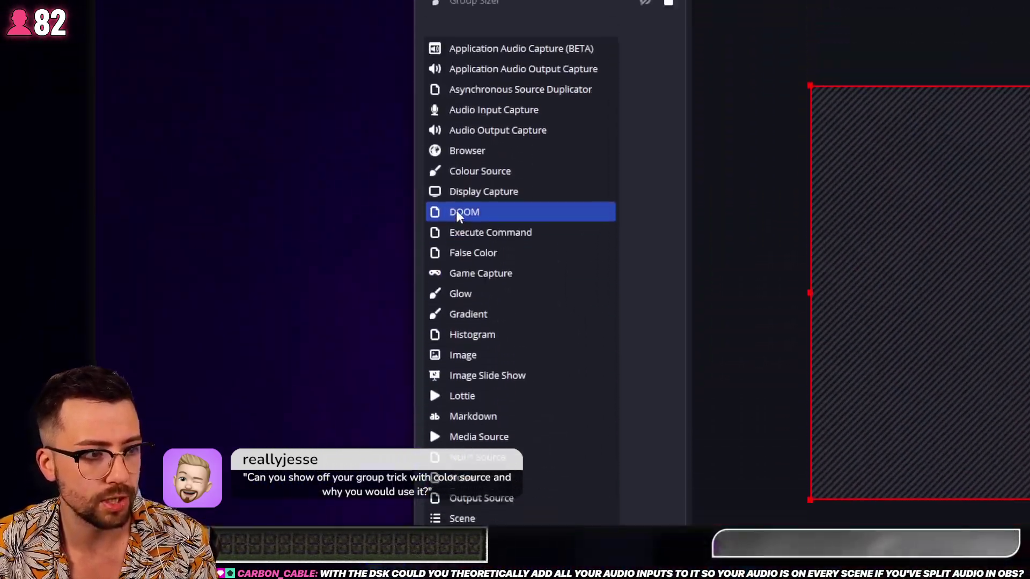
# - Add an 800x600 Browser source with default settings, nest it in Group 2, and position it
pyautogui.click(455, 151)
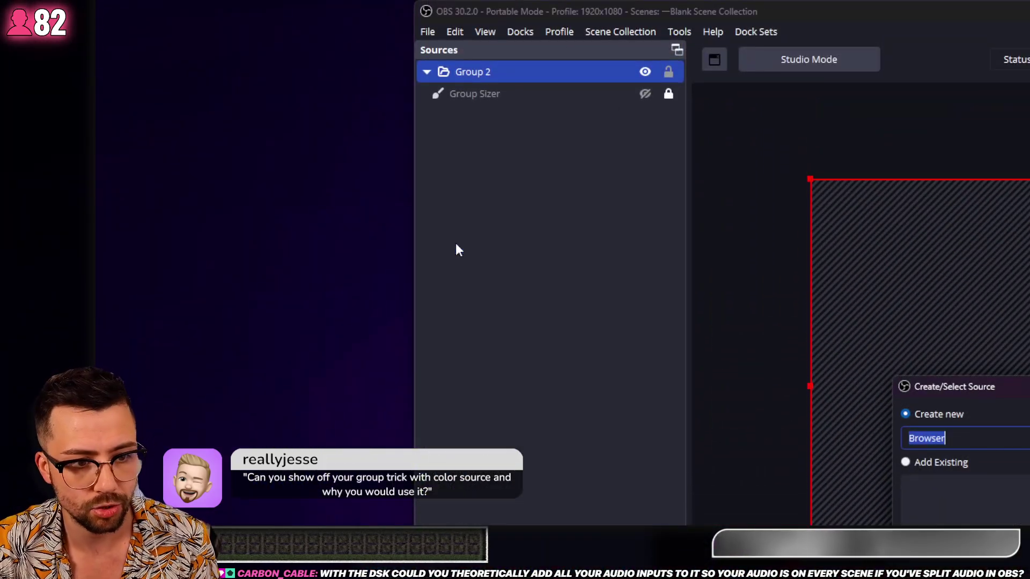
pyautogui.click(490, 230)
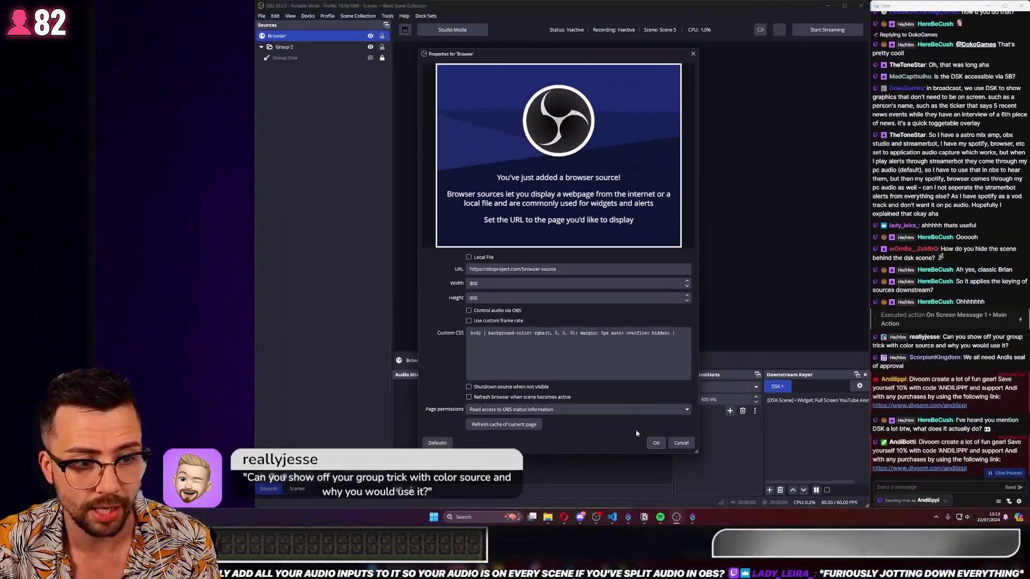
pyautogui.click(656, 442)
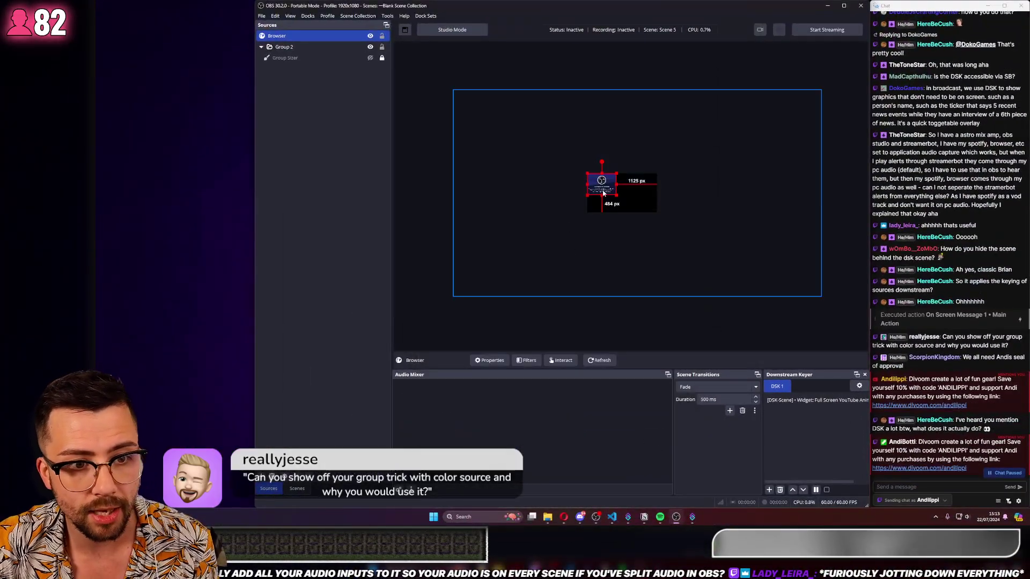
pyautogui.moveTo(602, 193); pyautogui.dragTo(616, 202)
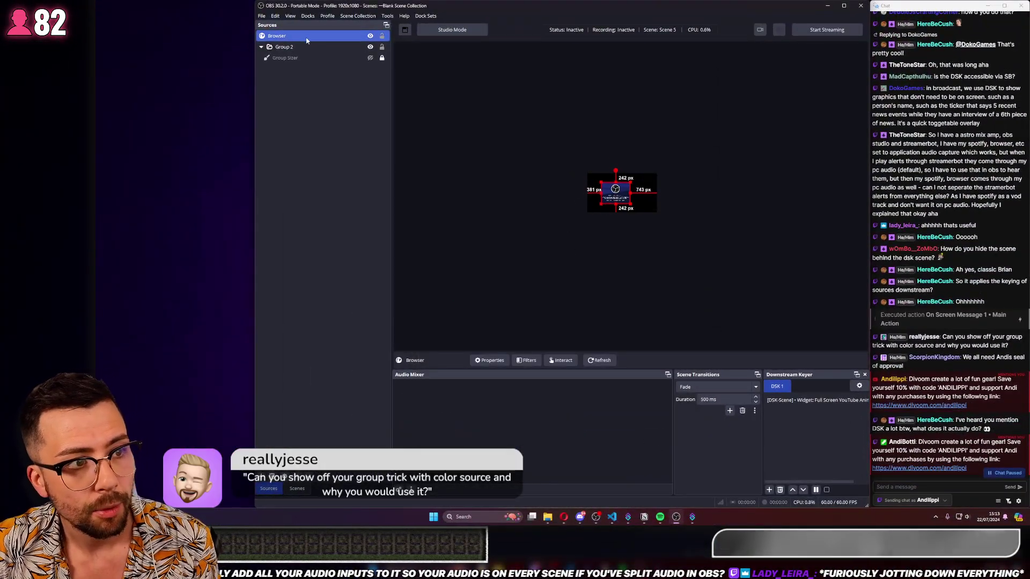
pyautogui.moveTo(306, 41); pyautogui.dragTo(305, 54)
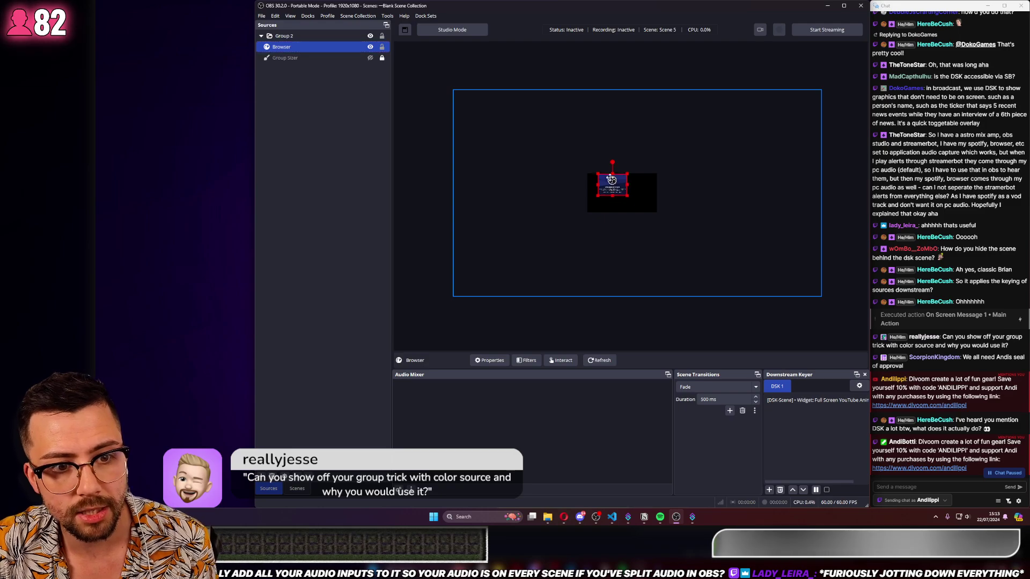
pyautogui.moveTo(611, 179); pyautogui.dragTo(487, 145)
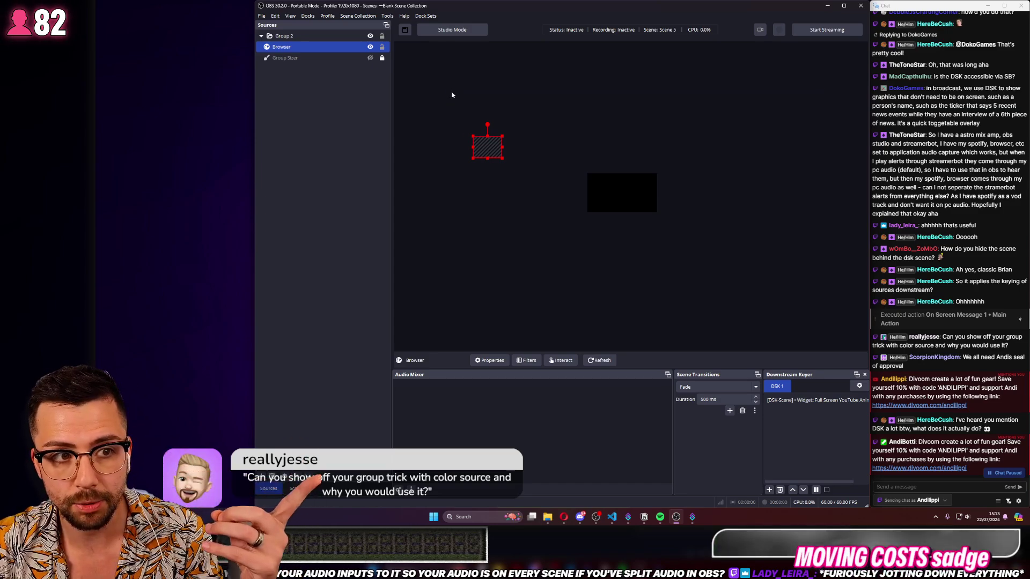
# - Drag the Browser source up, then down onto the black rectangle near the canvas centre
pyautogui.moveTo(484, 138); pyautogui.dragTo(489, 98)
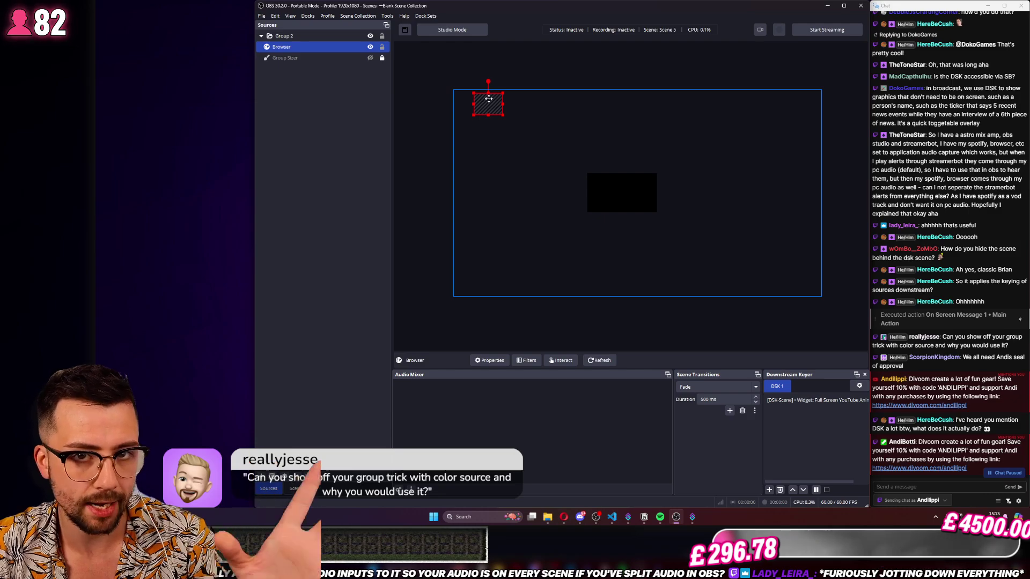
pyautogui.moveTo(488, 98); pyautogui.dragTo(637, 213)
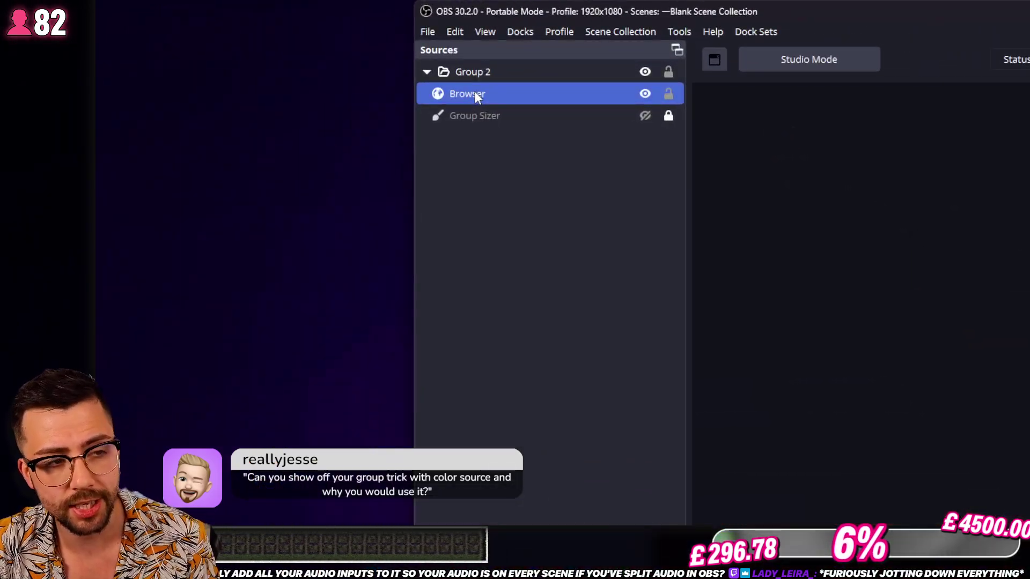
# - Add a Move Source filter to Group 2 with 300ms cubic ease-in-and-out
pyautogui.keyDown('ctrl'); pyautogui.click(286, 39); pyautogui.keyUp('ctrl')
pyautogui.click(380, 54)
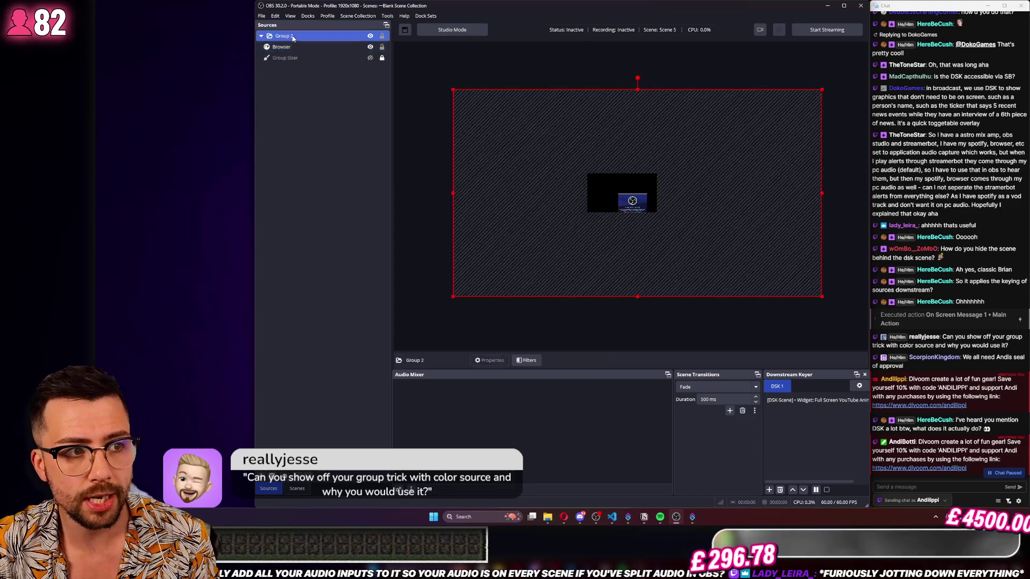
pyautogui.rightClick(380, 54)
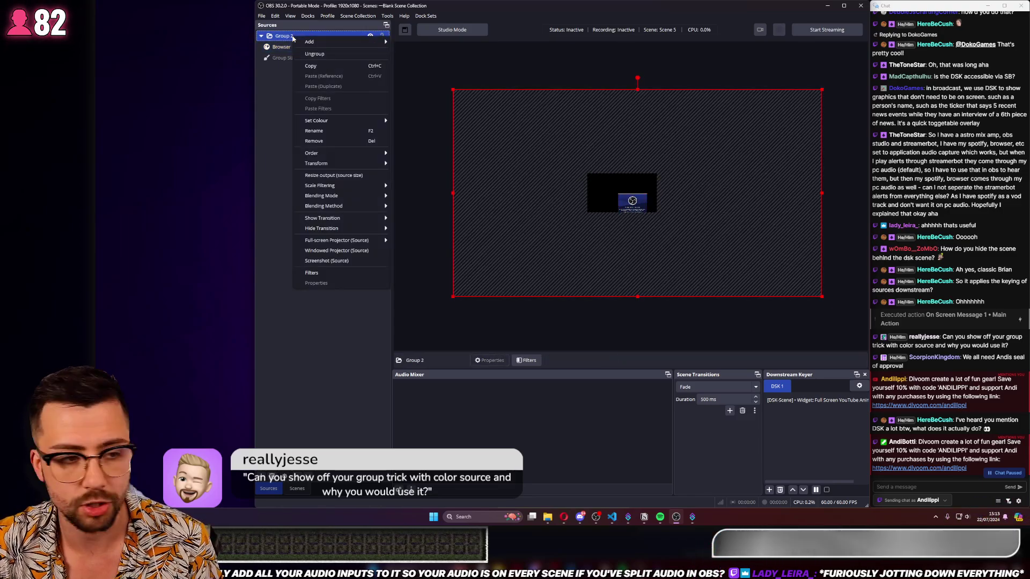
pyautogui.click(322, 273)
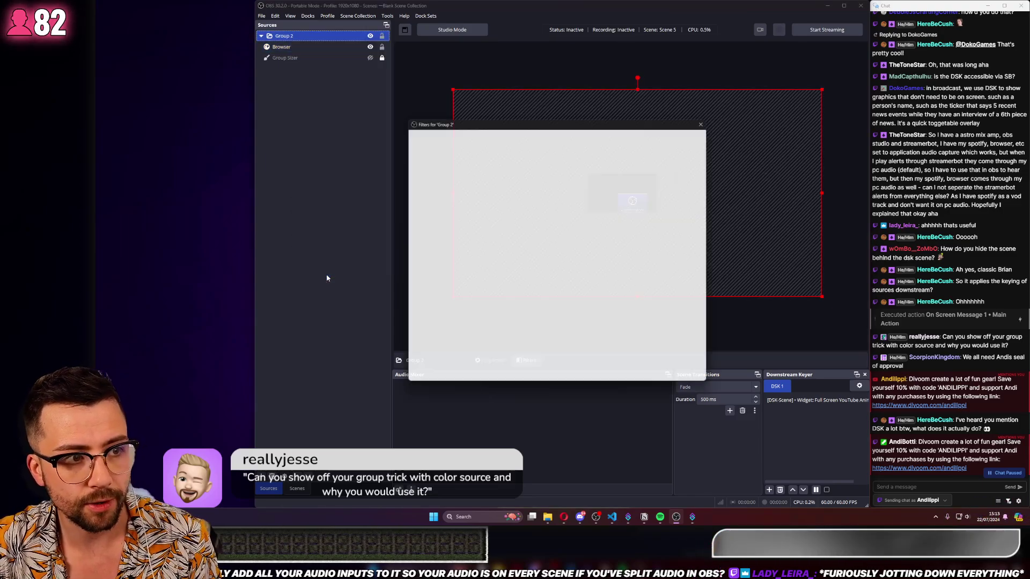
pyautogui.rightClick(437, 177)
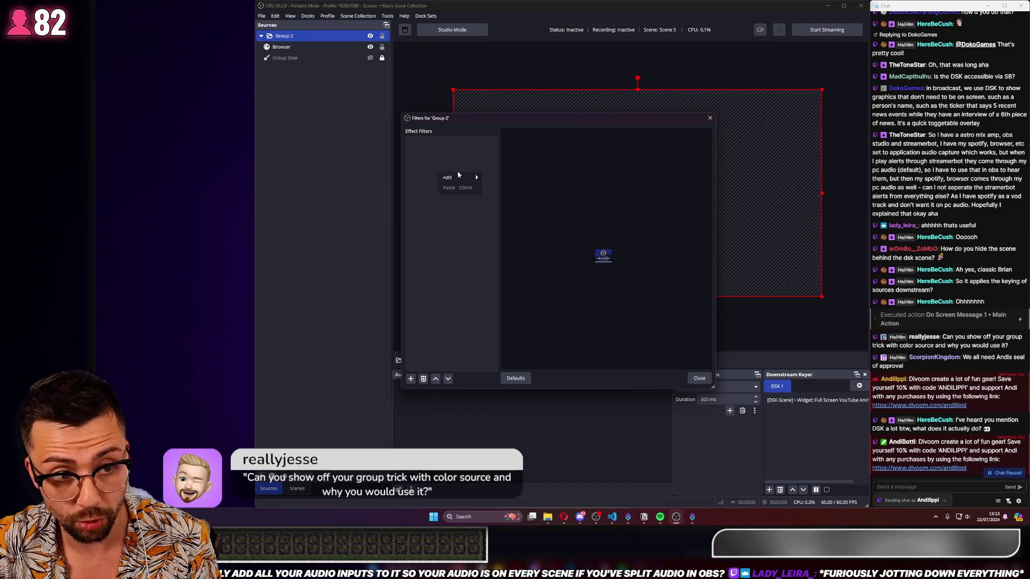
pyautogui.moveTo(459, 179)
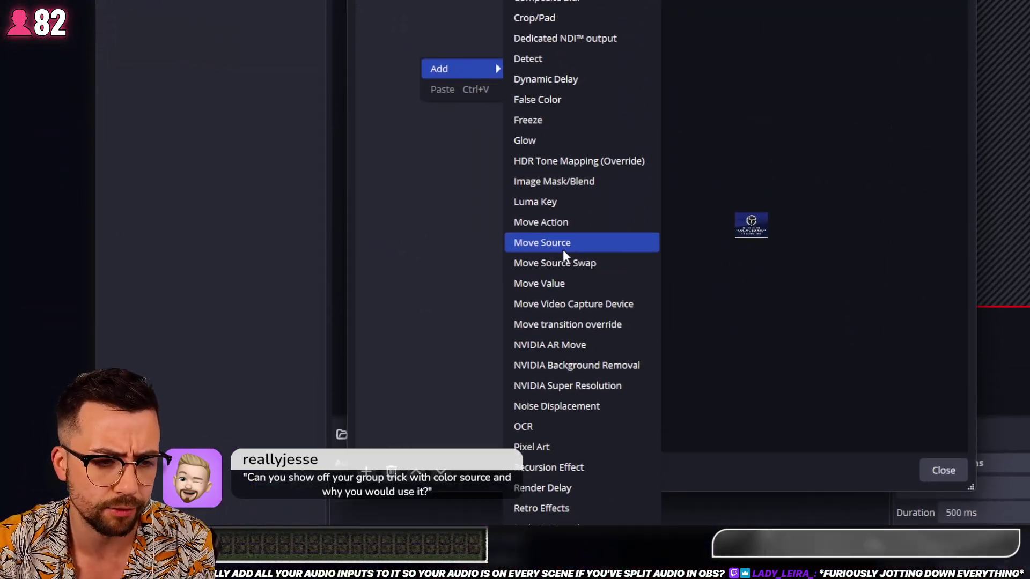
pyautogui.click(562, 263)
pyautogui.click(620, 257)
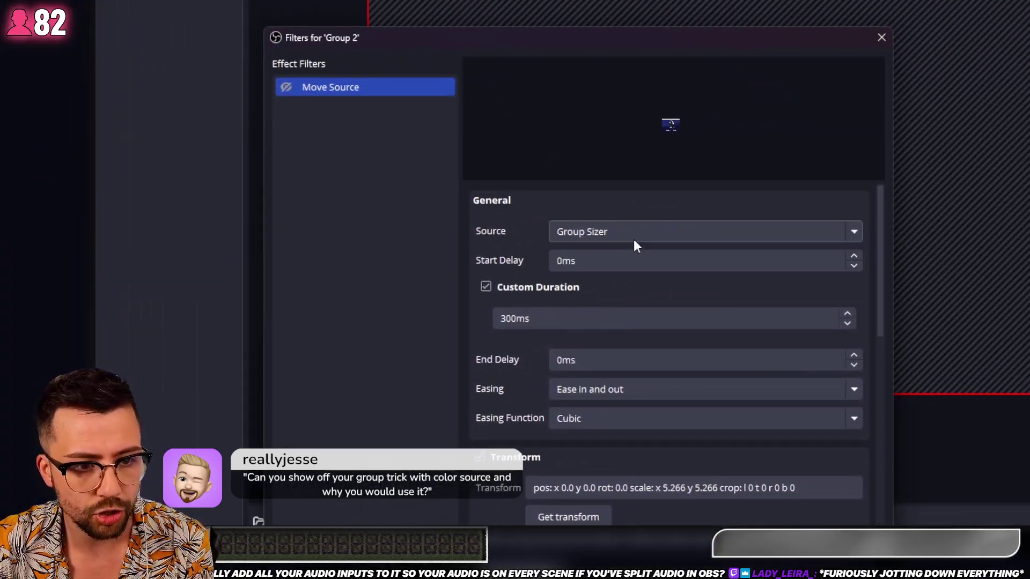
# - Set the Move Source filter to target Browser and move the Filters window aside for duplicating
pyautogui.click(634, 242)
pyautogui.click(623, 266)
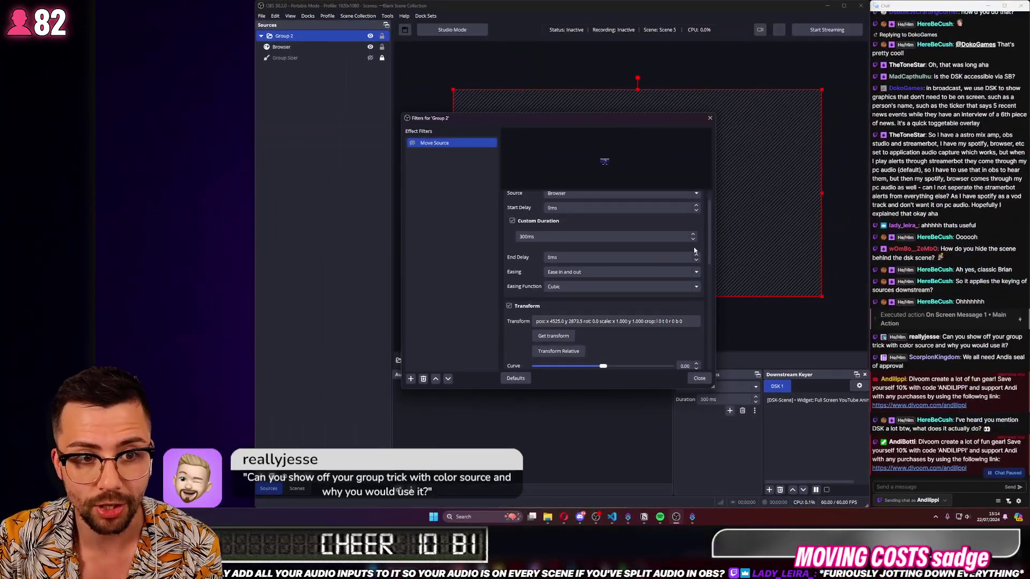
pyautogui.moveTo(635, 124); pyautogui.dragTo(671, 287)
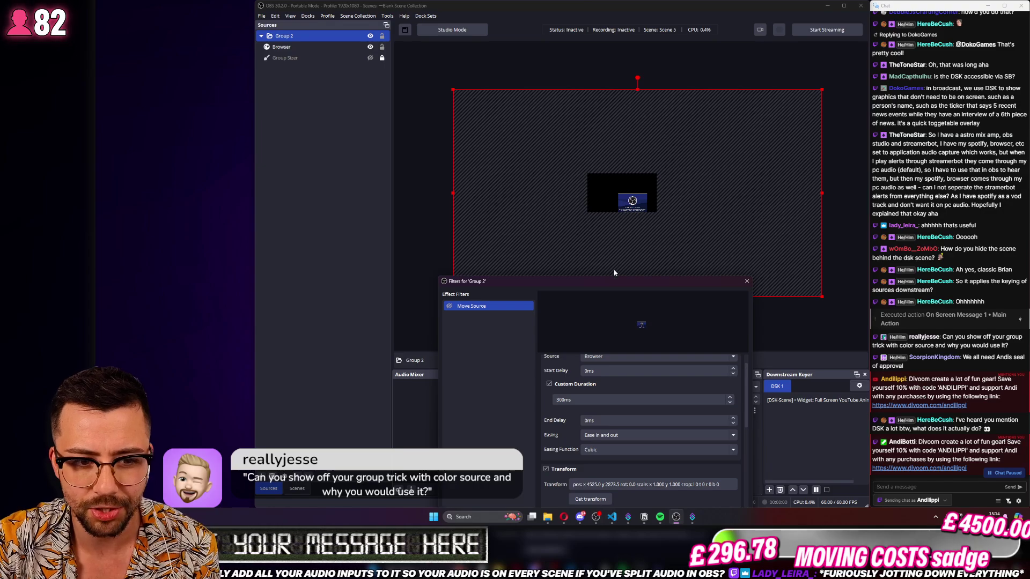
pyautogui.moveTo(617, 284); pyautogui.dragTo(715, 181)
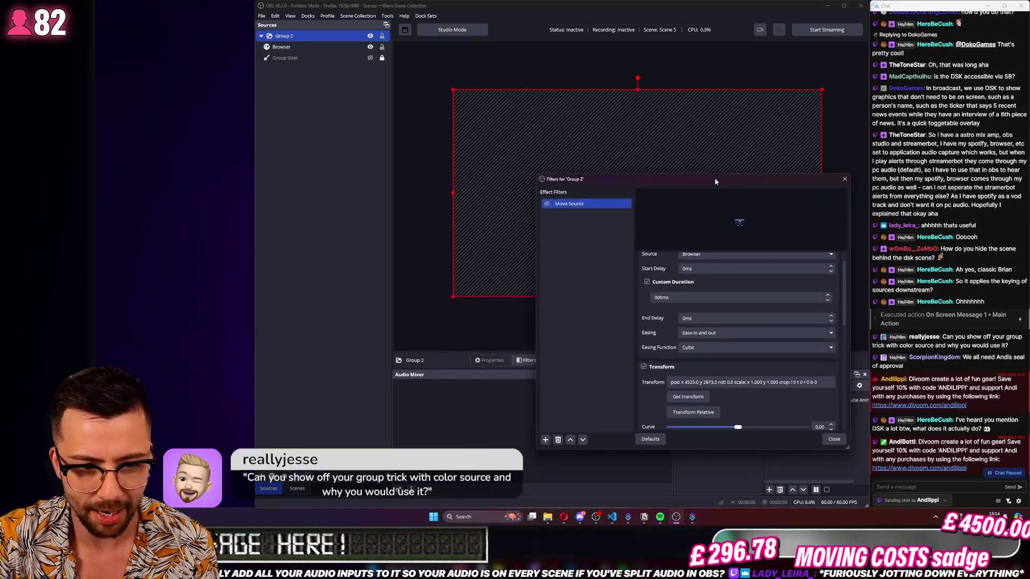
pyautogui.rightClick(578, 207)
# - Duplicate the filter as Move Source 2, then move and enlarge Browser toward the upper right
pyautogui.click(595, 222)
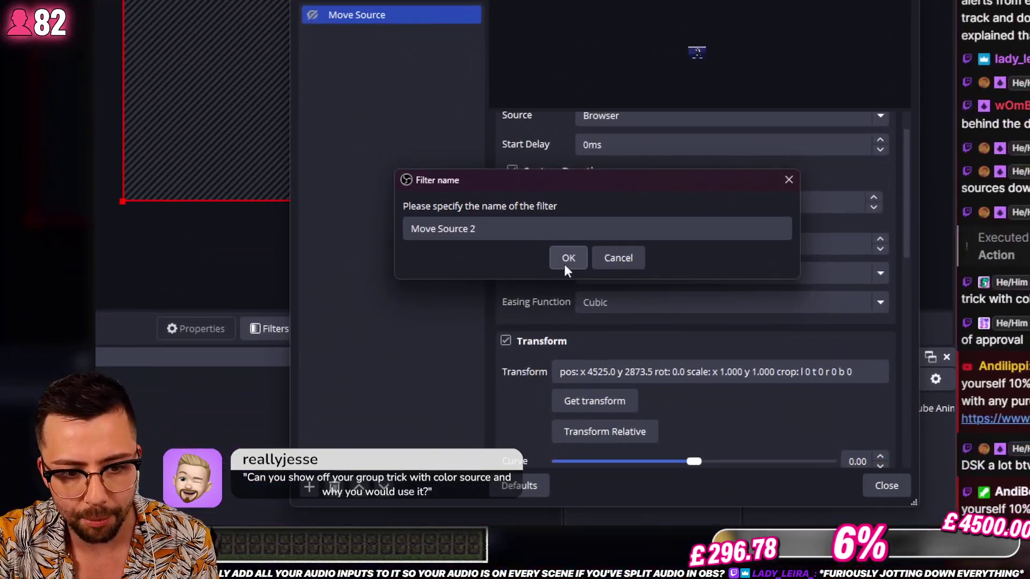
pyautogui.click(671, 324)
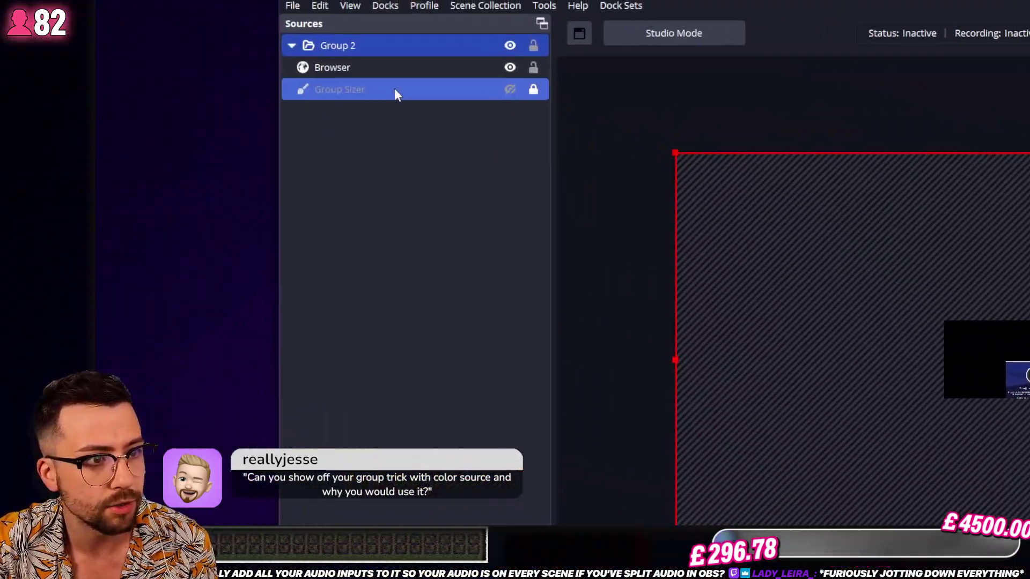
pyautogui.click(529, 95)
pyautogui.moveTo(640, 233); pyautogui.dragTo(826, 127)
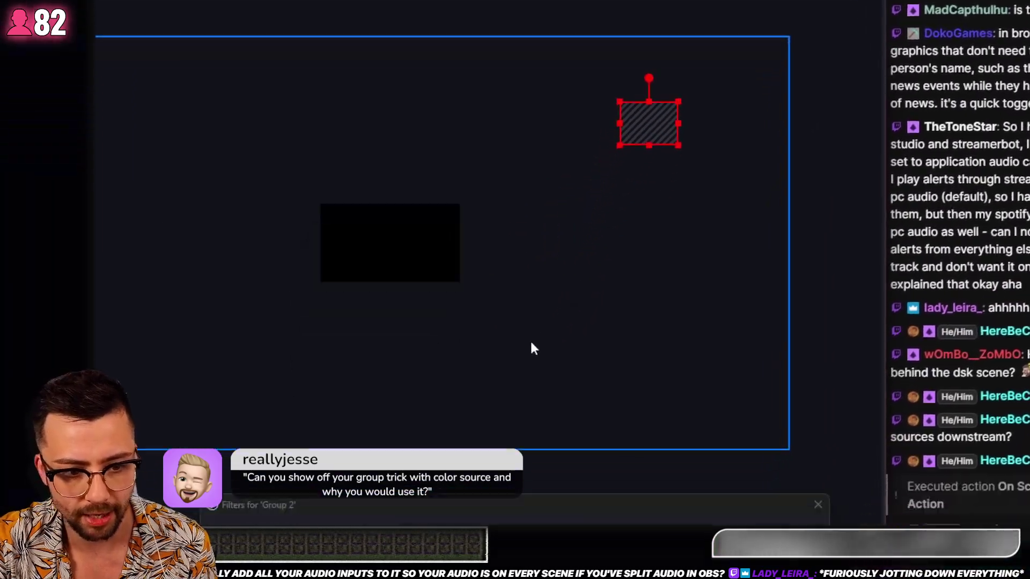
pyautogui.moveTo(590, 259); pyautogui.dragTo(545, 295)
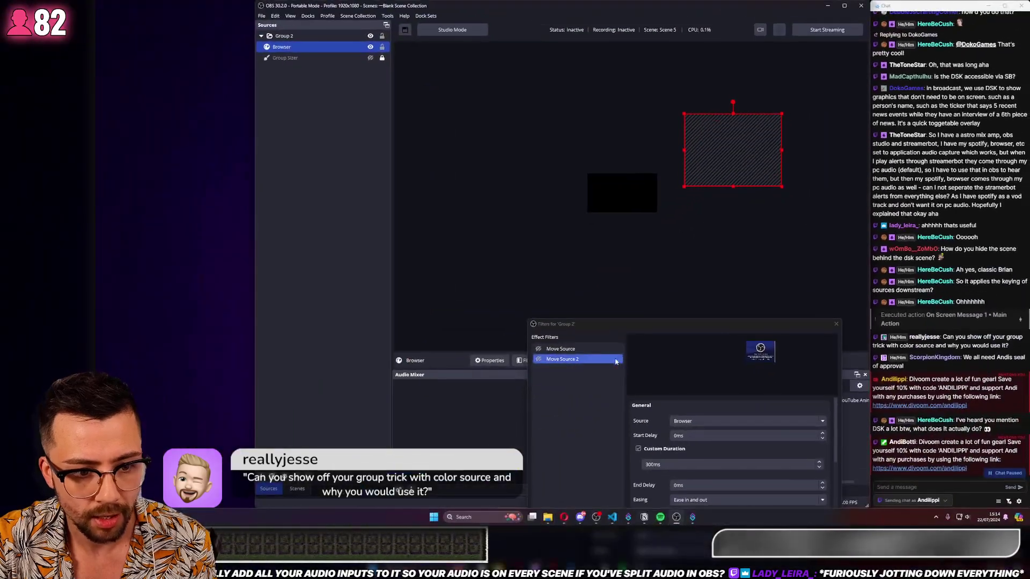
# - Store Browser's enlarged upper-right transform in Move Source 2 and test both filters
pyautogui.moveTo(658, 329); pyautogui.dragTo(618, 321)
pyautogui.click(648, 414)
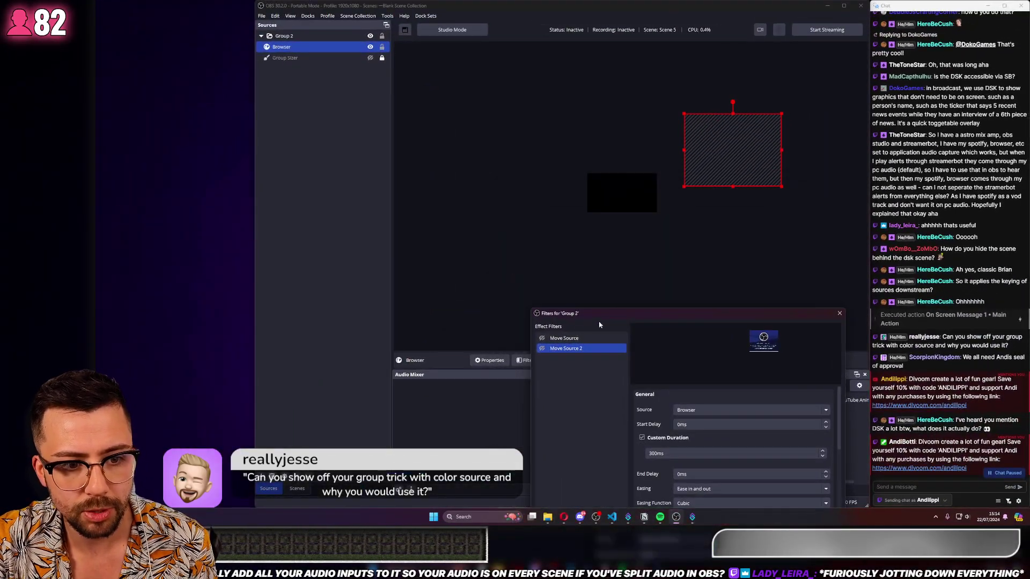
pyautogui.click(542, 349)
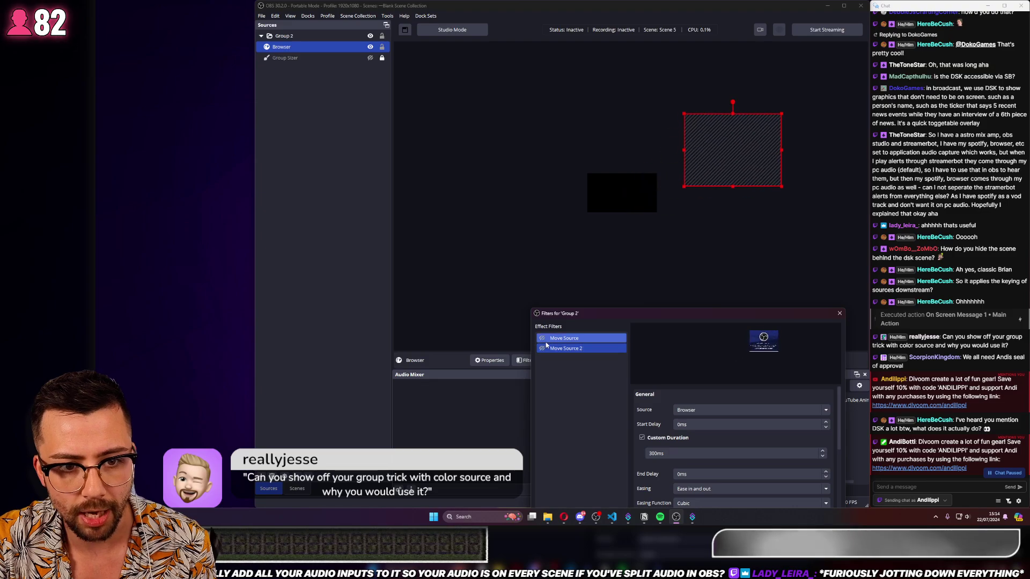
pyautogui.click(543, 339)
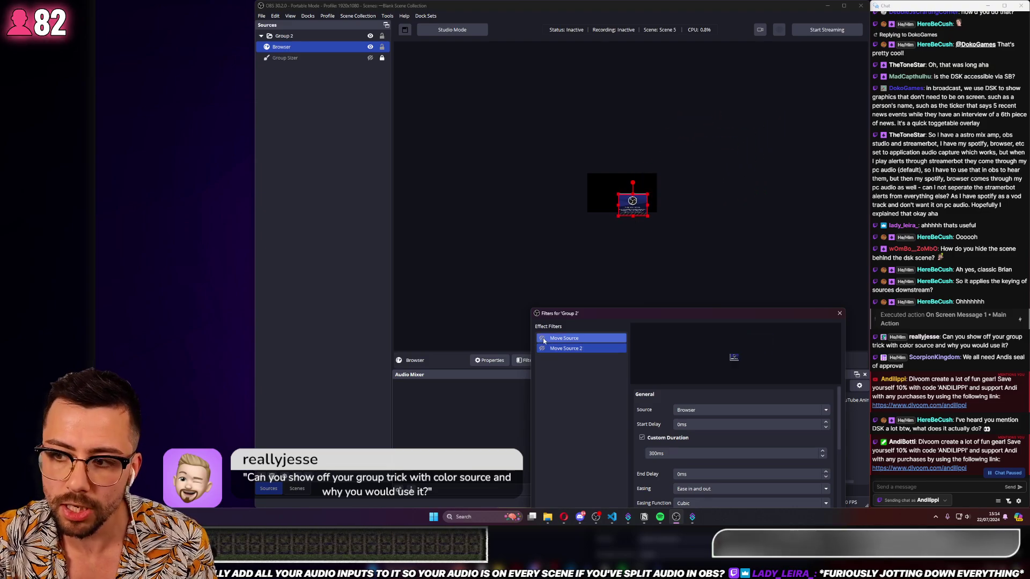
pyautogui.click(571, 279)
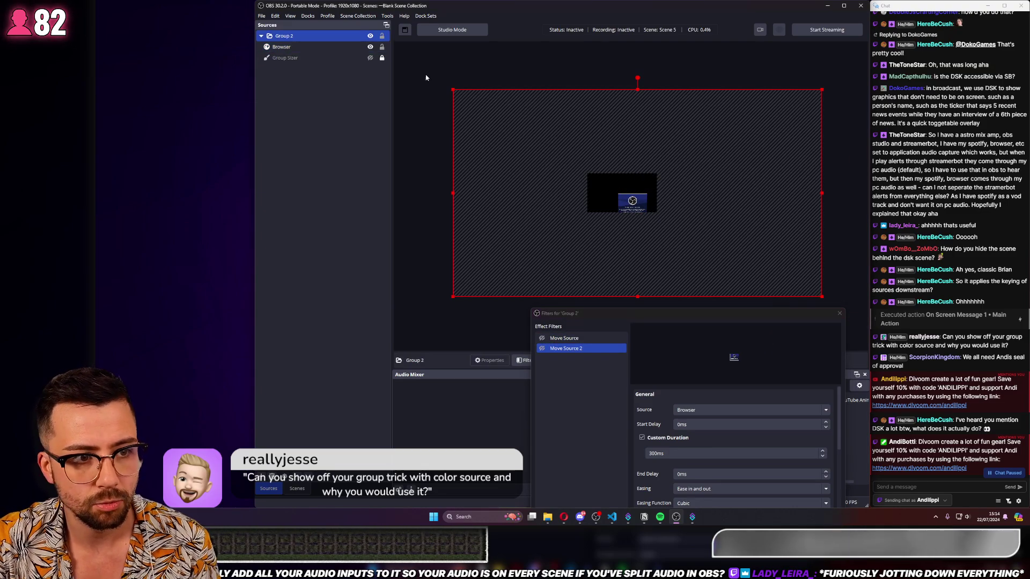
# - Shrink Group 2 from its top-left corner, then retrigger Move Source and Move Source 2 to send the Browser upper right
pyautogui.moveTo(452, 88); pyautogui.dragTo(647, 218)
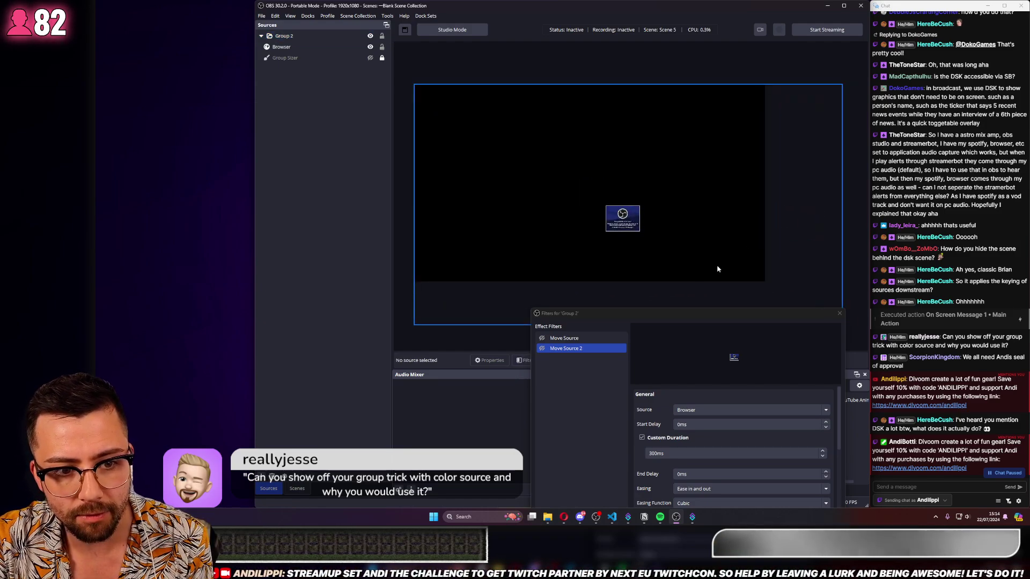
pyautogui.click(542, 348)
pyautogui.click(542, 338)
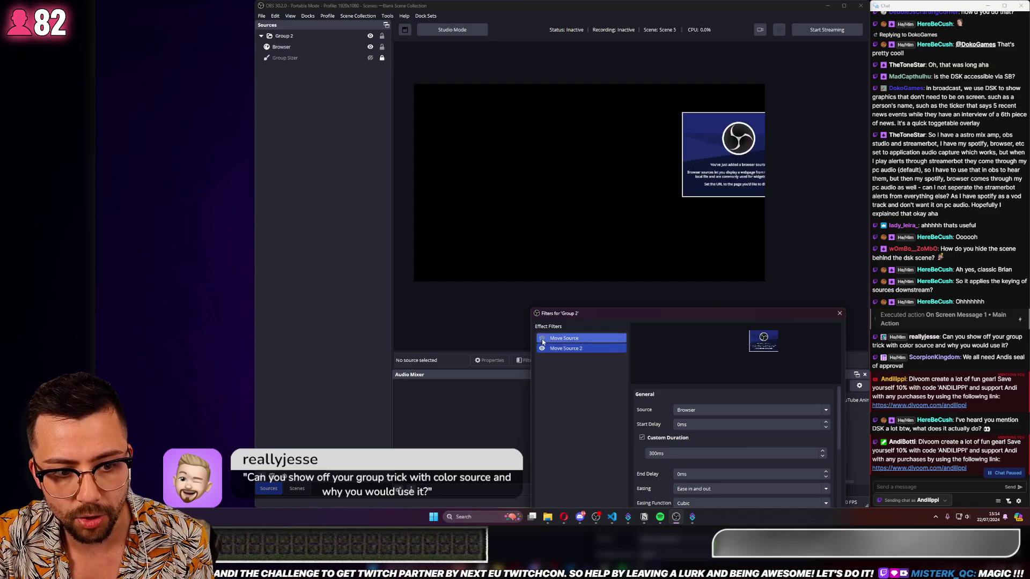
pyautogui.click(542, 348)
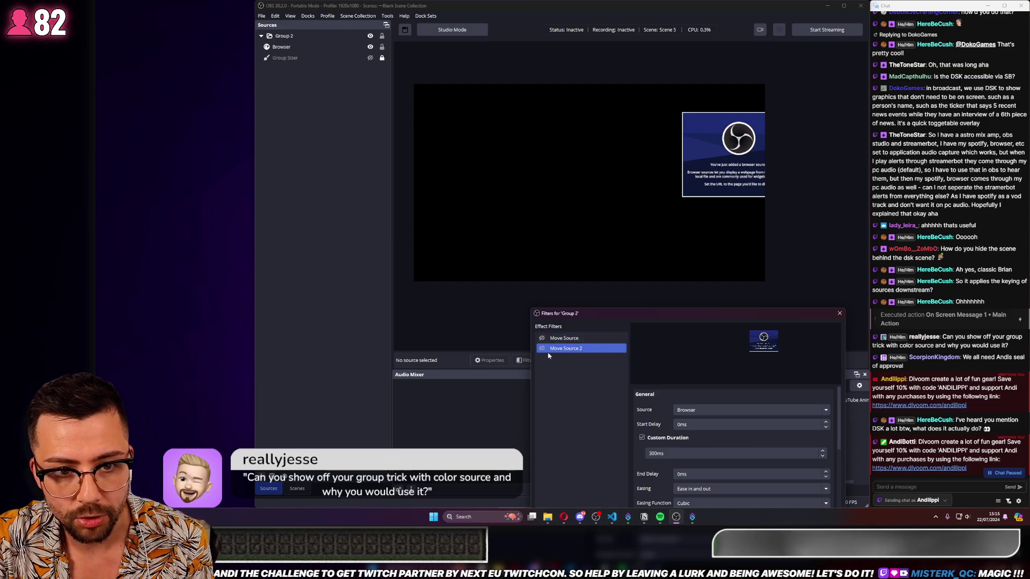